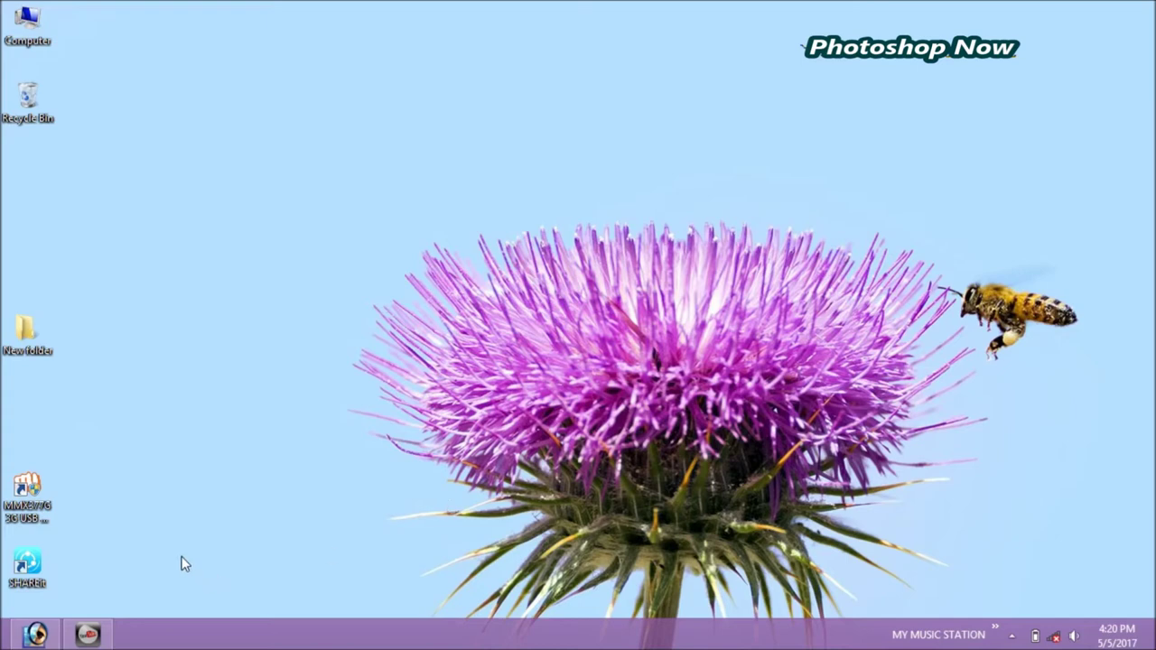
# Restore the minimized Photoshop window from the taskbar.
pyautogui.click(34, 634)
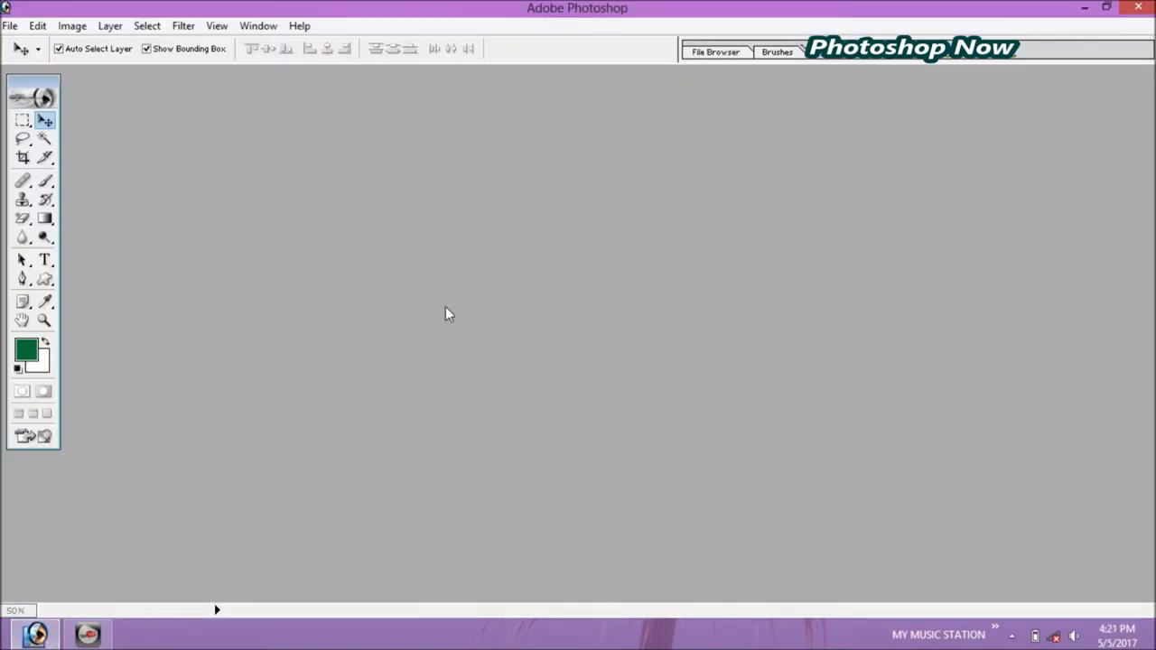
# Open the portrait JPEG from New folder through File > Open.
pyautogui.click(11, 26)
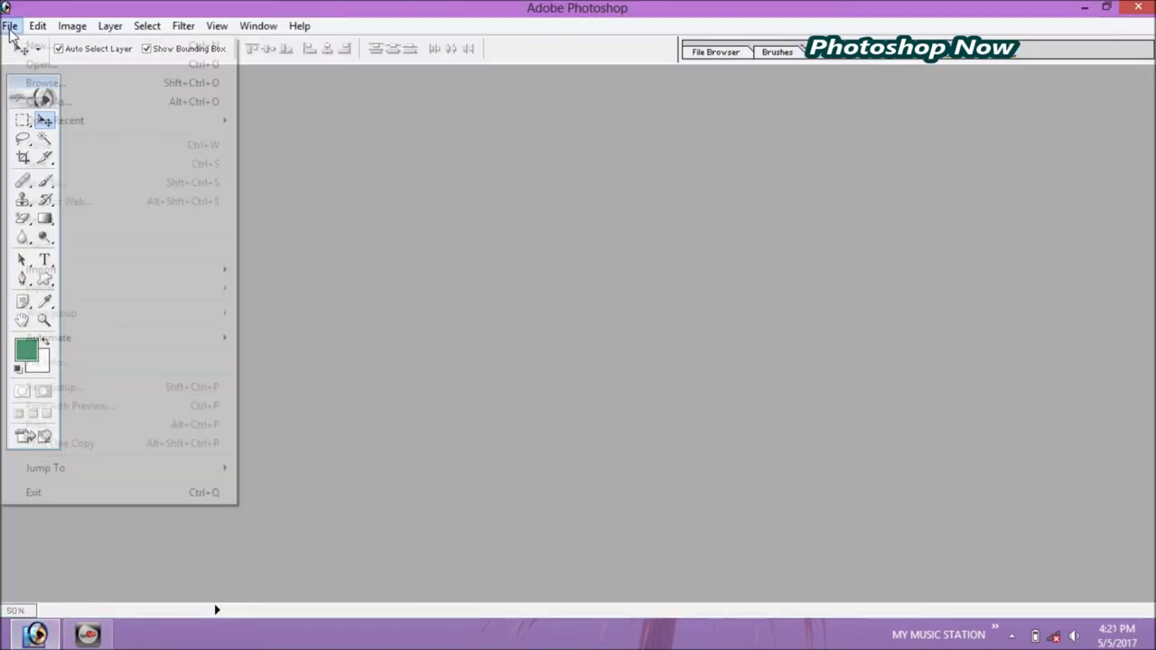
pyautogui.click(28, 65)
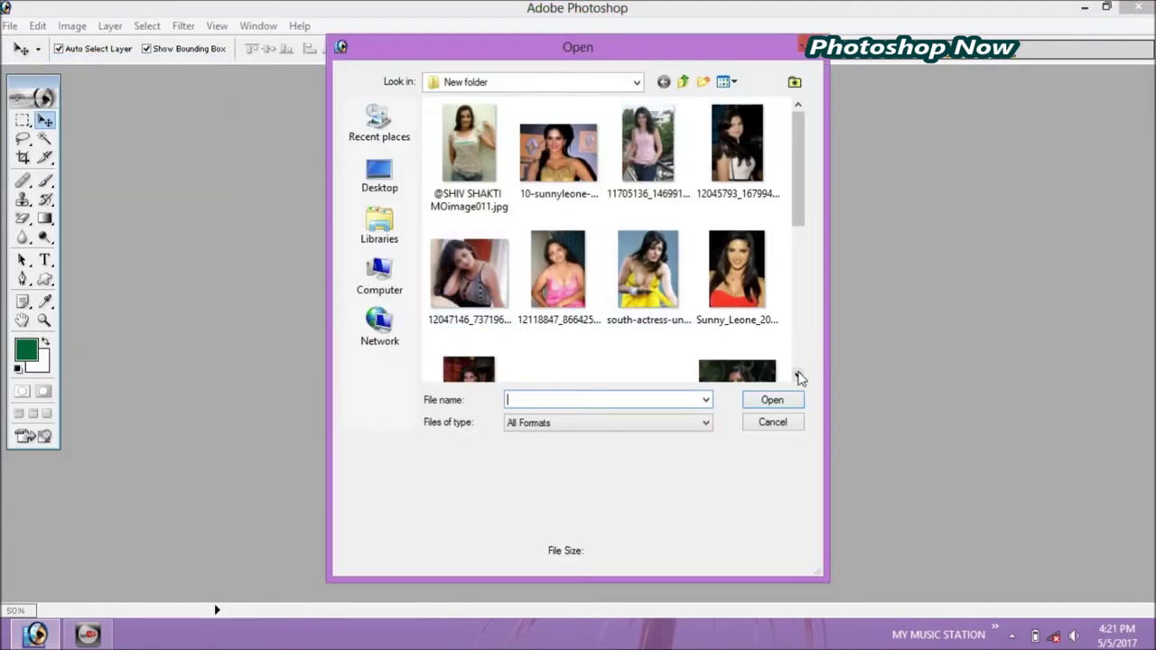
pyautogui.scroll(-2, 799, 372)
pyautogui.scroll(-1, 799, 373)
pyautogui.doubleClick(468, 219)
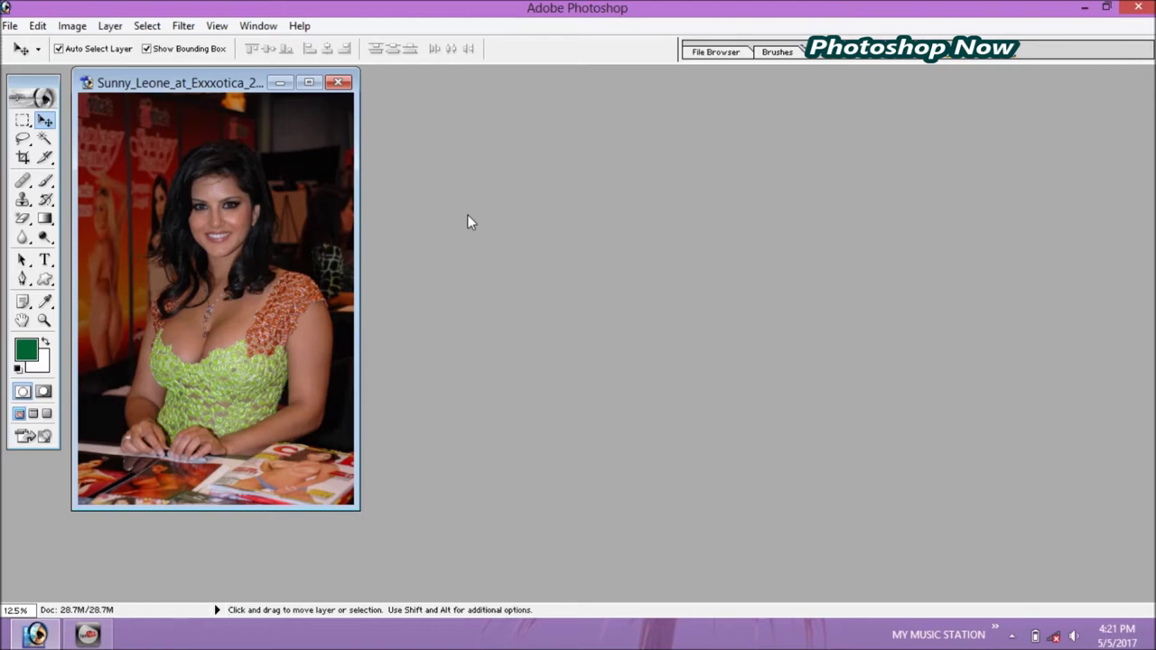
pyautogui.click(182, 33)
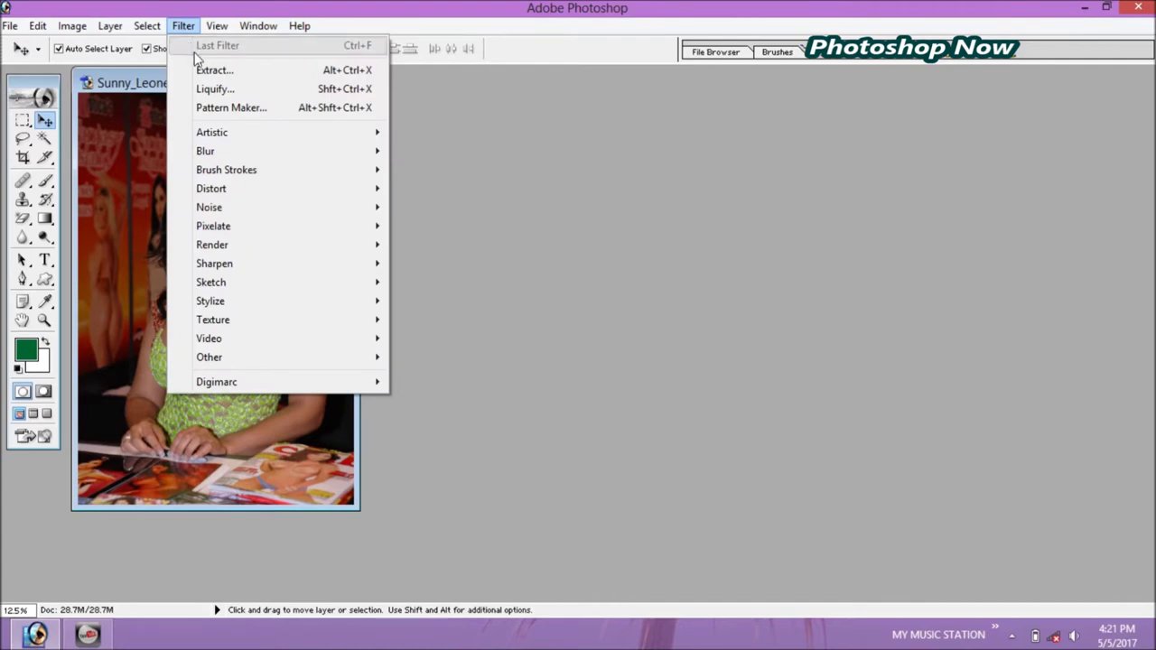
# Launch Liquify on the portrait with Brush Size 103 and Brush Pressure 97.
pyautogui.click(207, 89)
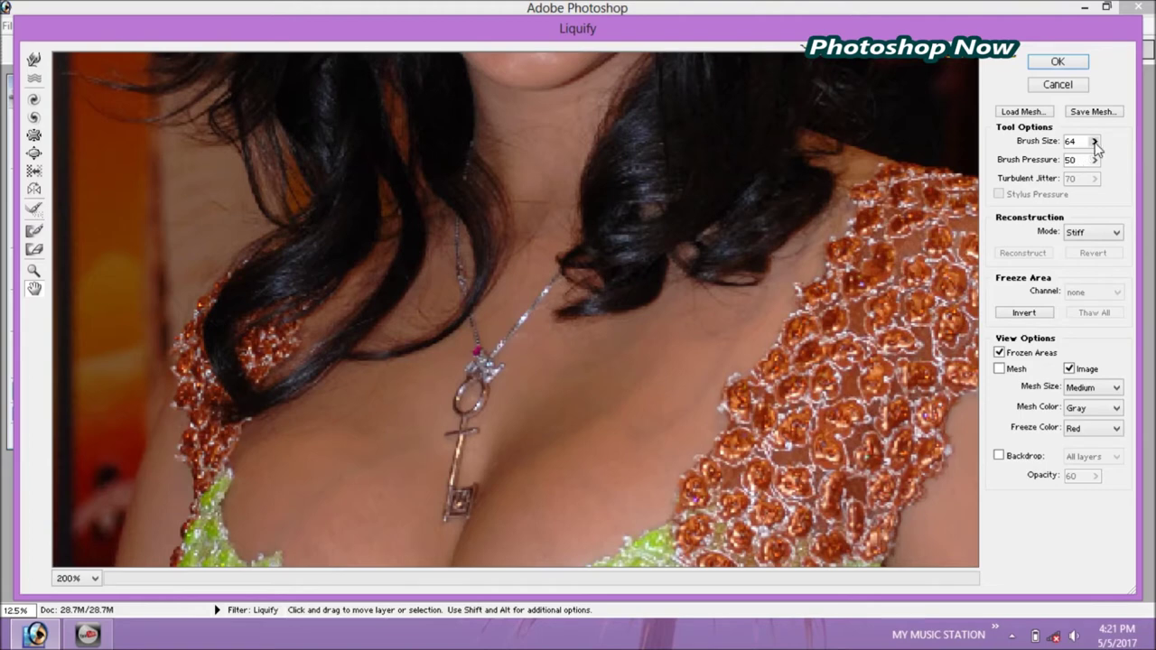
pyautogui.click(1093, 142)
pyautogui.moveTo(1084, 155); pyautogui.dragTo(1057, 161)
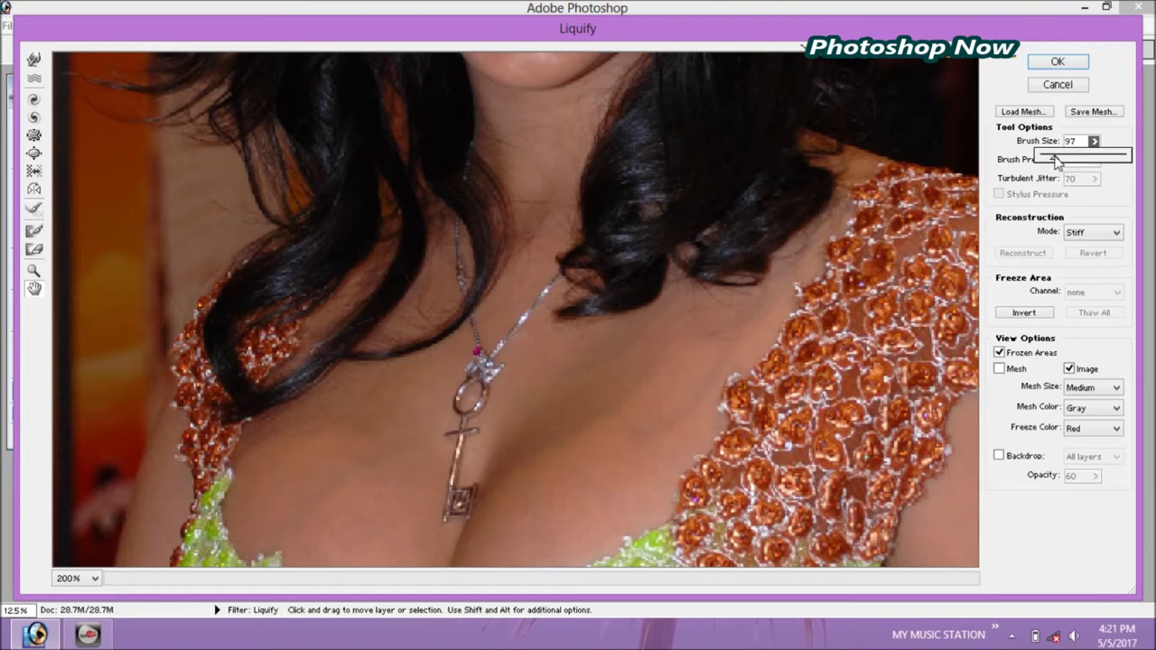
pyautogui.click(1113, 174)
pyautogui.click(1093, 160)
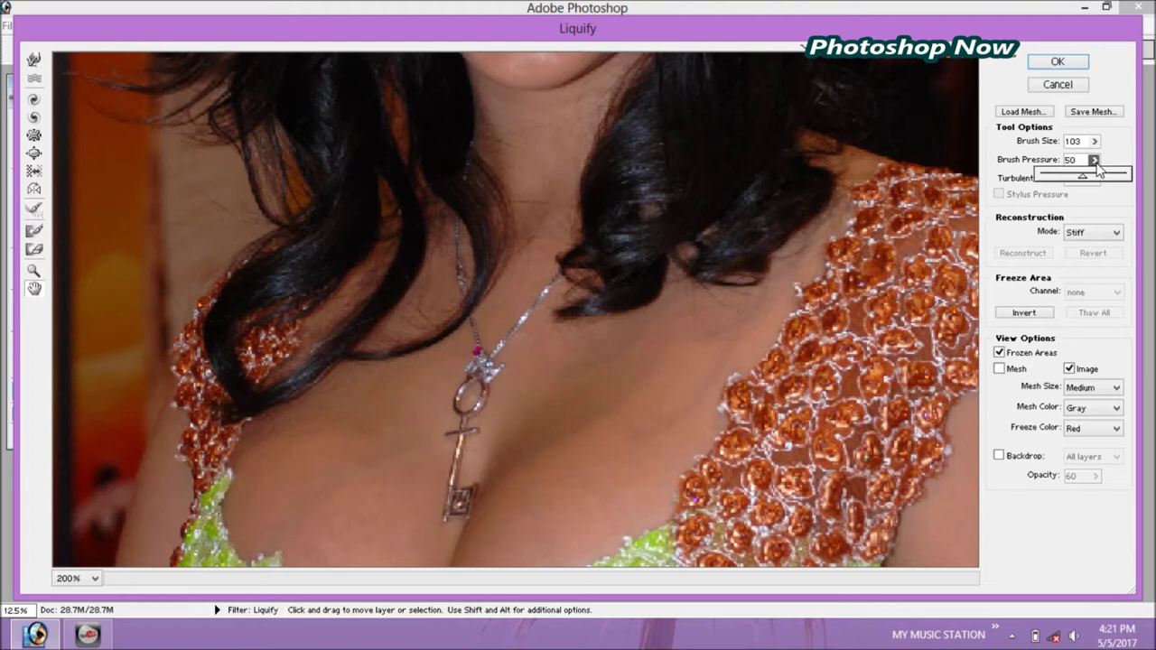
pyautogui.moveTo(1082, 175); pyautogui.dragTo(1124, 180)
pyautogui.click(31, 294)
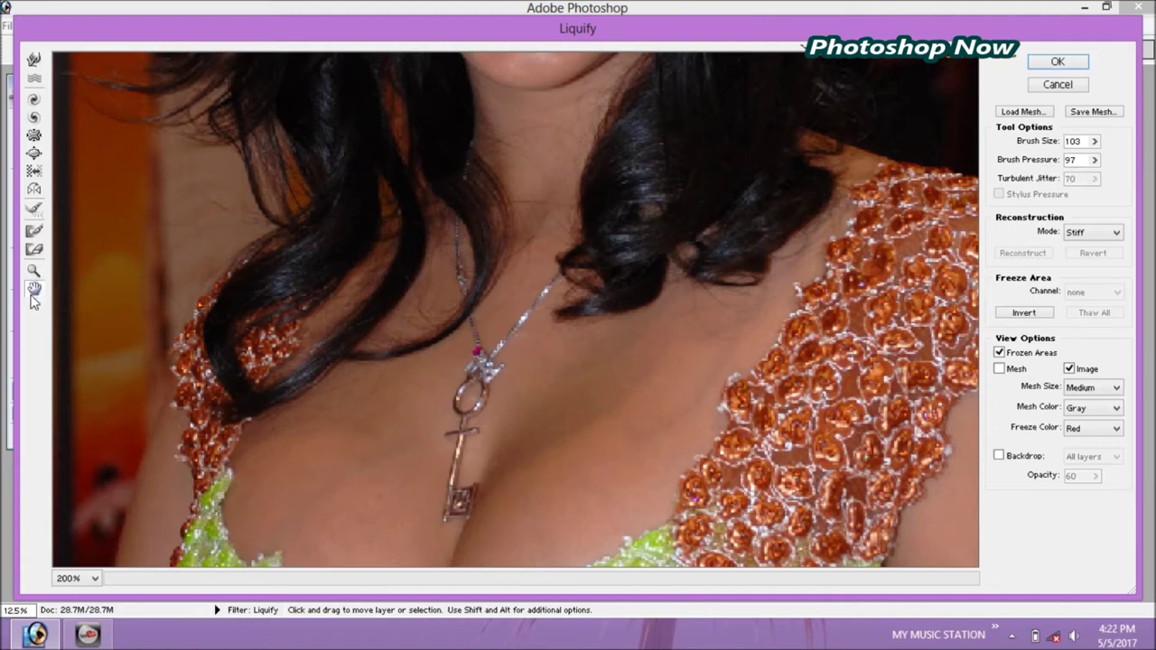
# Pan the Liquify preview up to the green beaded top and select the Bloat tool.
pyautogui.moveTo(426, 455); pyautogui.dragTo(456, 157)
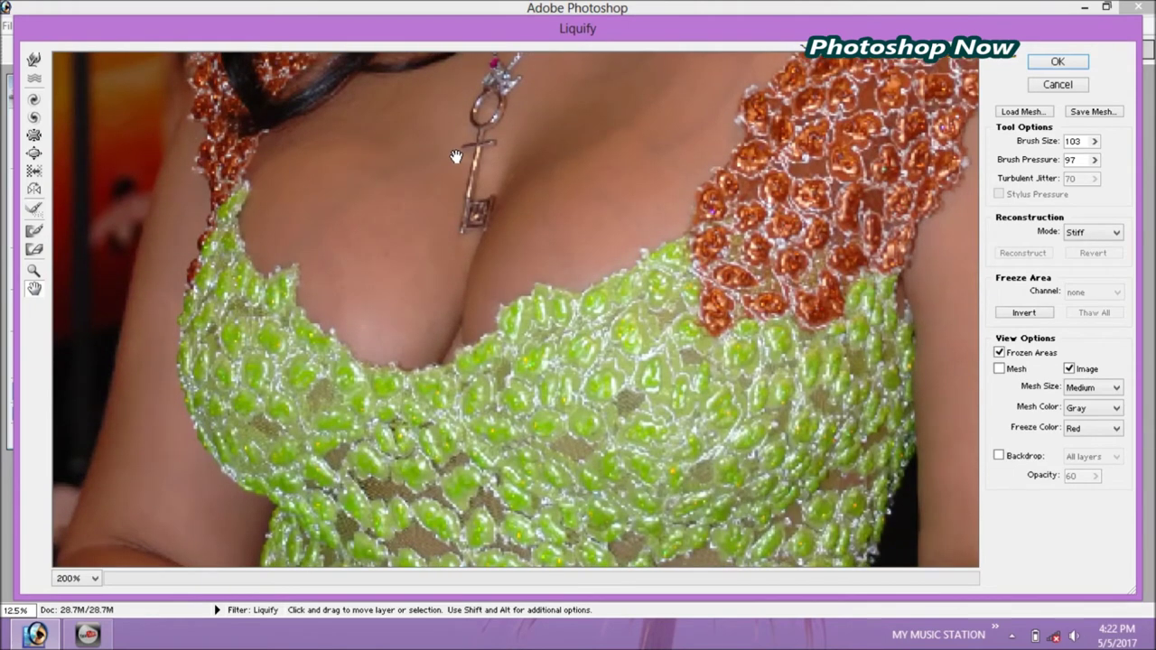
pyautogui.moveTo(640, 178); pyautogui.dragTo(650, 213)
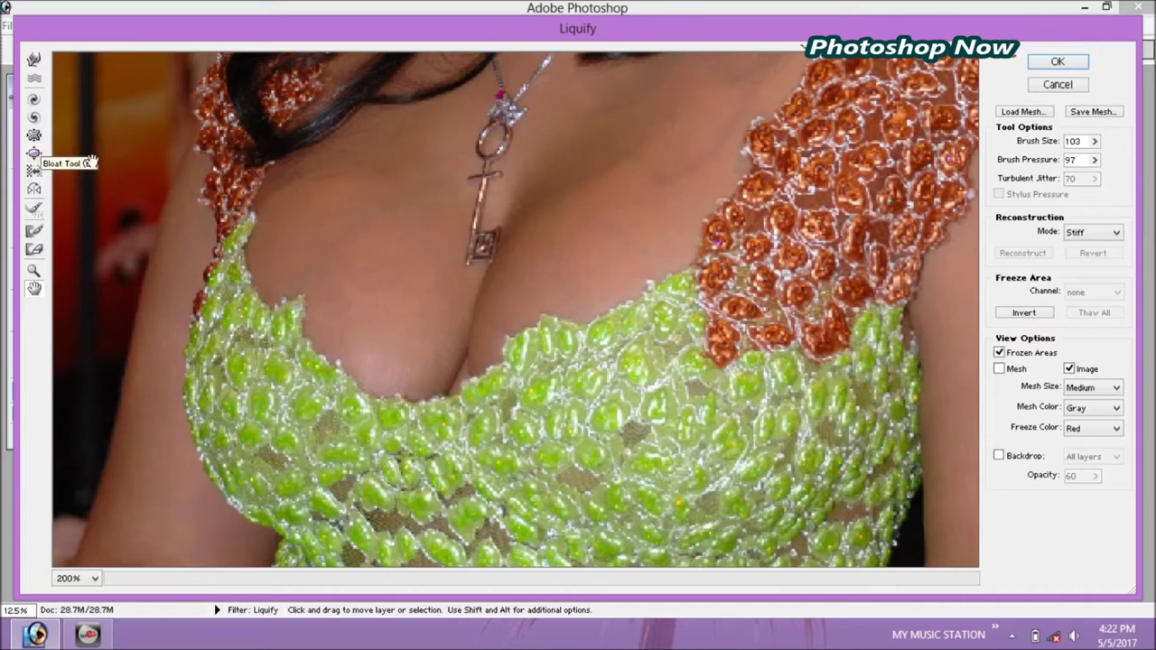
pyautogui.click(38, 157)
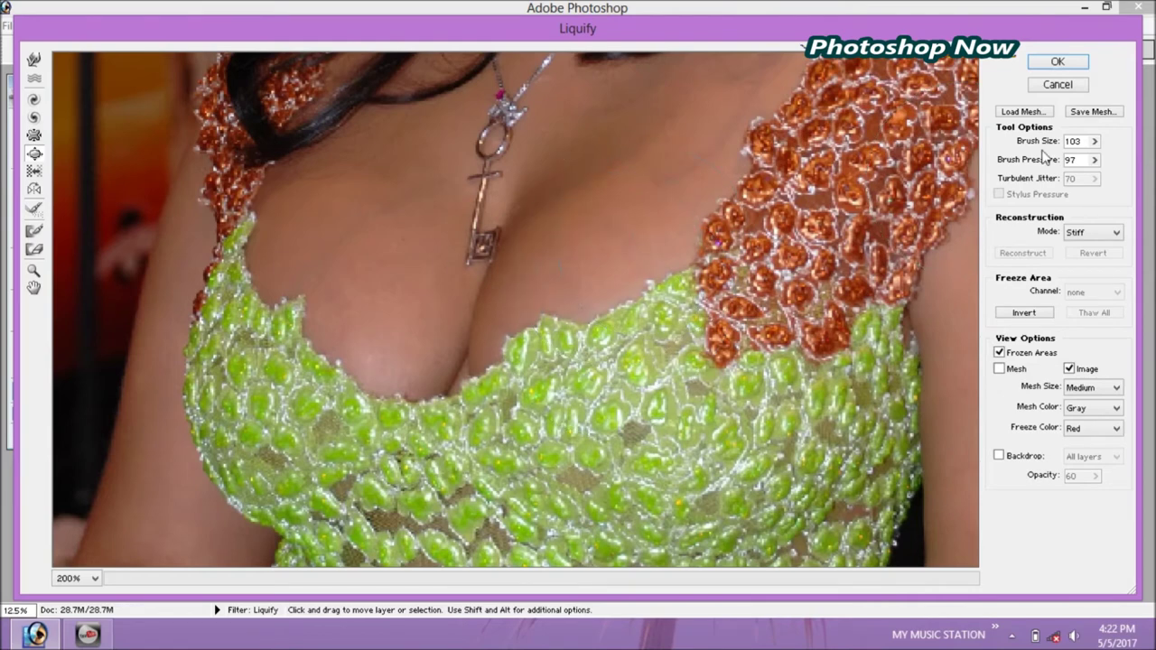
# Set the brush to 170 and bloat the centre, left and right of the green top.
pyautogui.click(1094, 141)
pyautogui.moveTo(1072, 158); pyautogui.dragTo(1066, 158)
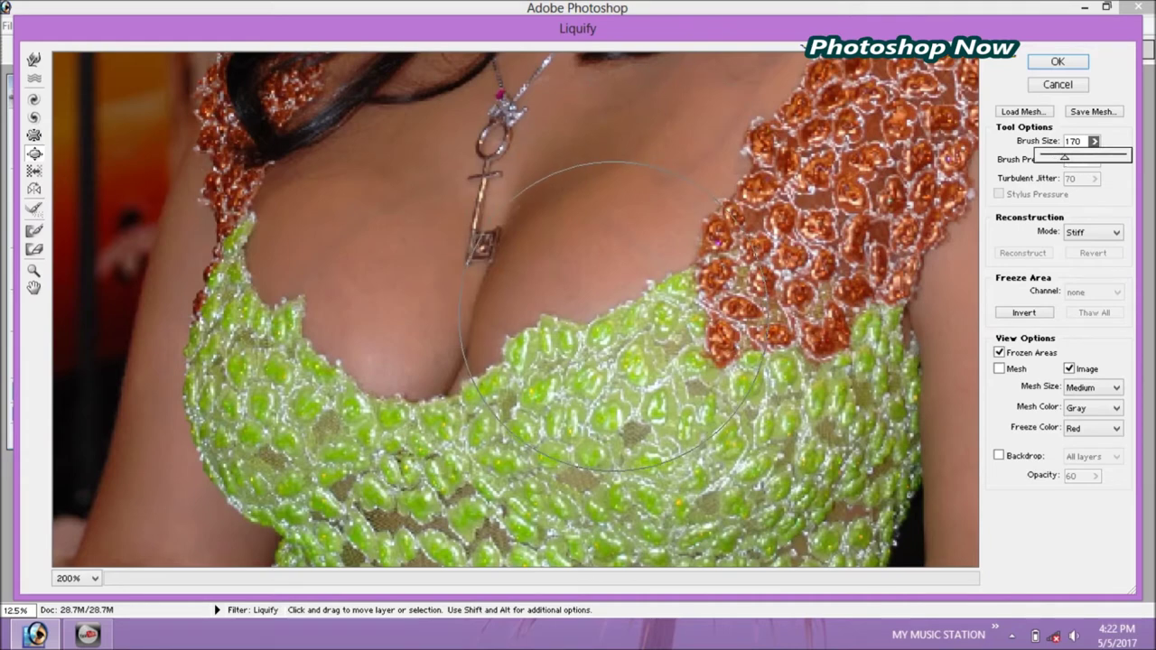
pyautogui.moveTo(637, 336); pyautogui.dragTo(637, 335)
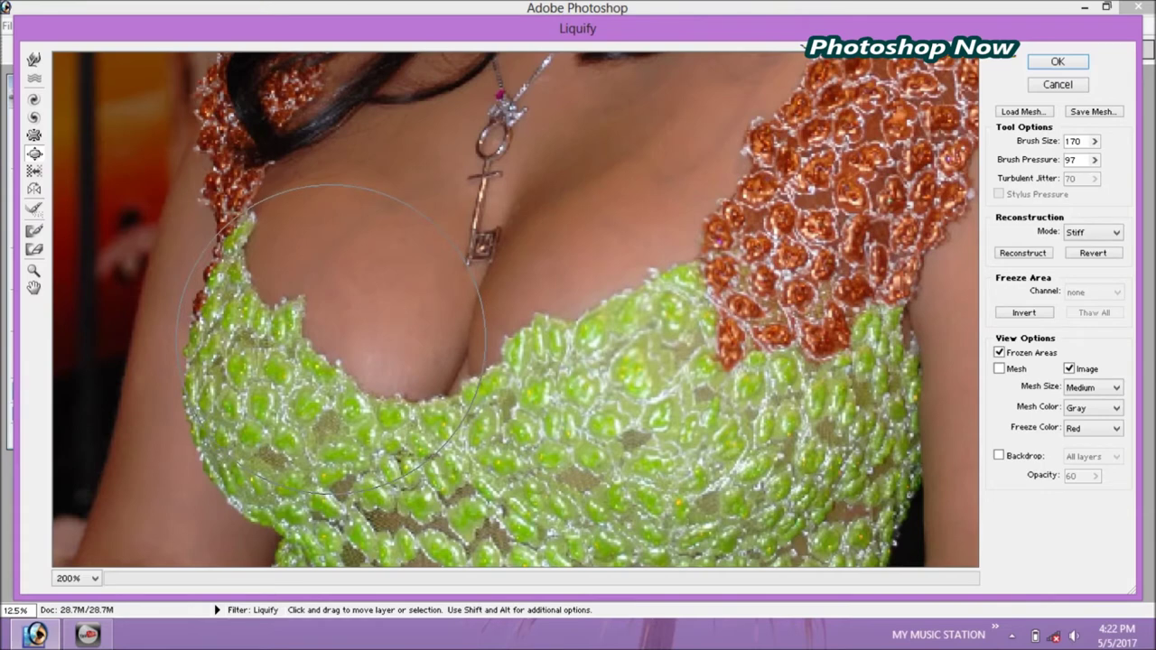
pyautogui.moveTo(334, 338); pyautogui.dragTo(334, 339)
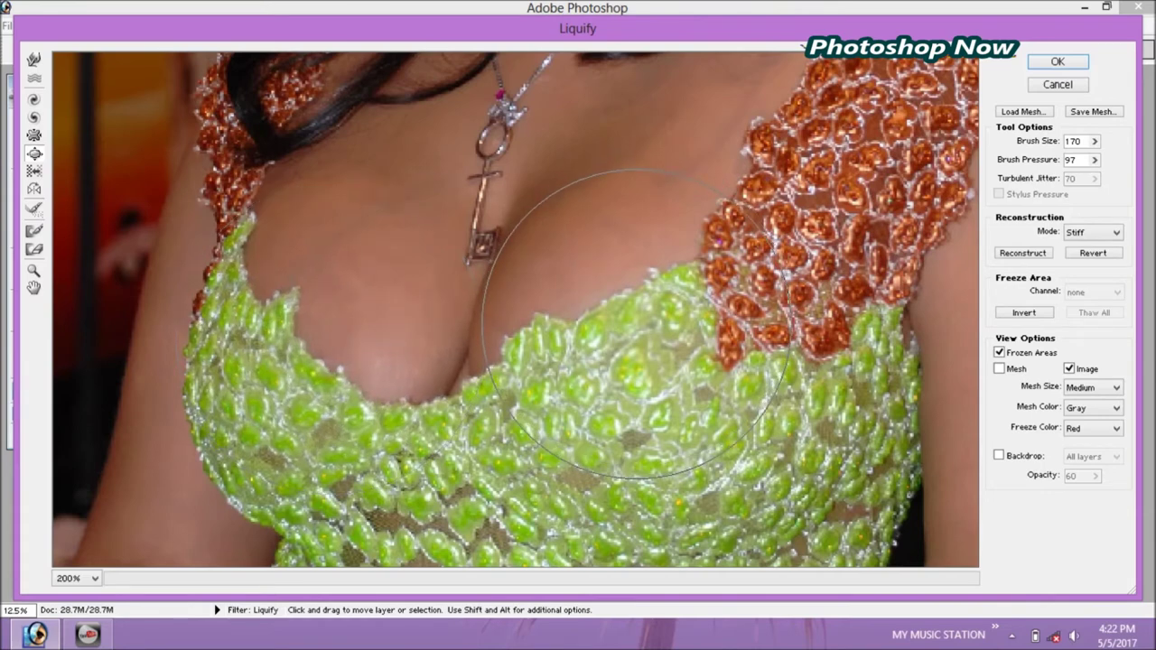
pyautogui.moveTo(637, 324); pyautogui.dragTo(637, 324)
# Swell both sides of the green top further and apply the Liquify changes.
pyautogui.moveTo(298, 334); pyautogui.dragTo(297, 334)
pyautogui.moveTo(650, 352); pyautogui.dragTo(659, 338)
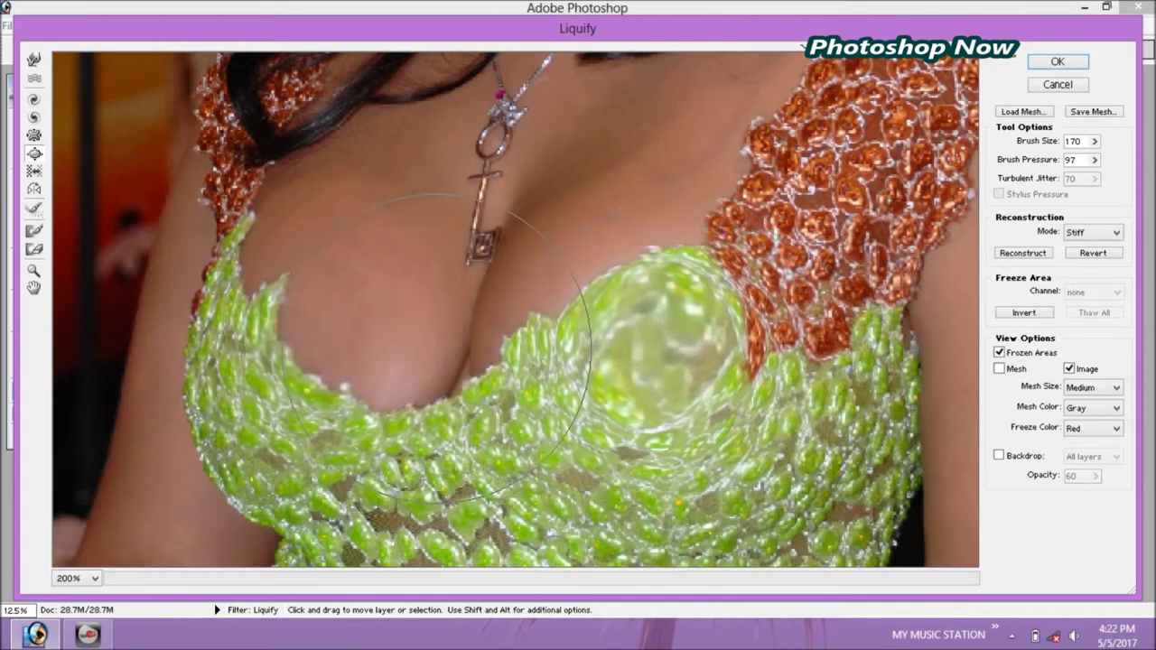
pyautogui.moveTo(659, 343)
pyautogui.mouseDown()
pyautogui.moveTo(672, 336)
pyautogui.moveTo(618, 327)
pyautogui.mouseUp()
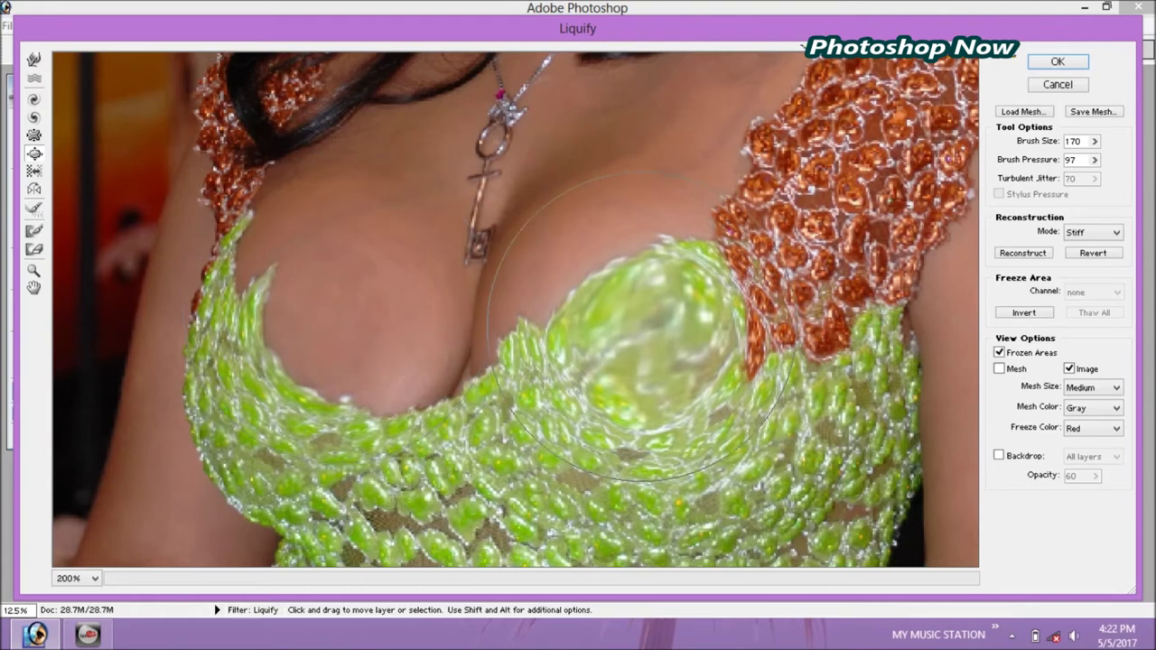
pyautogui.click(1056, 65)
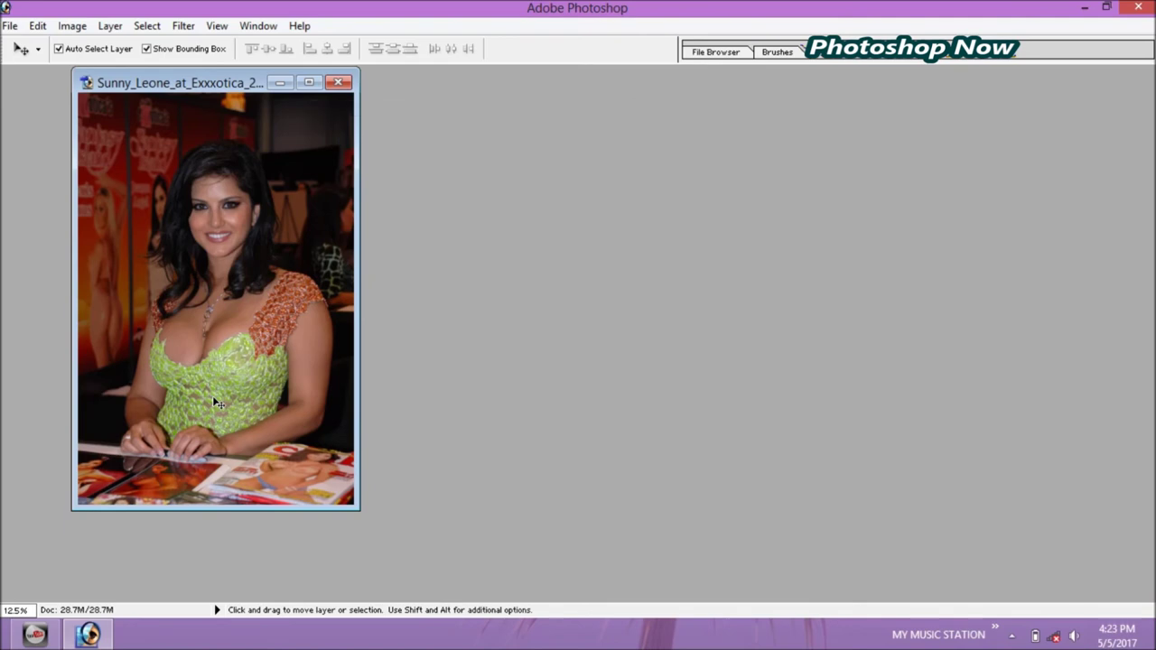
# Save a JPEG copy of the photo to the Desktop at maximum quality 12.
pyautogui.hotkey('ctrl', 'shift', 's')
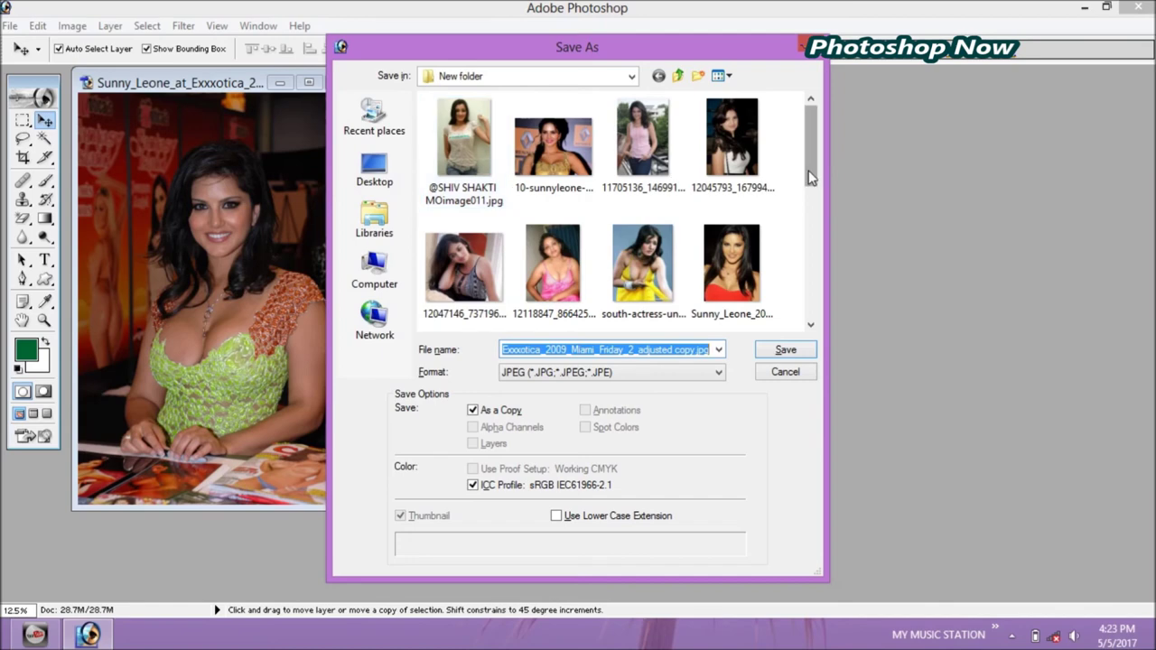
pyautogui.click(377, 176)
pyautogui.click(770, 355)
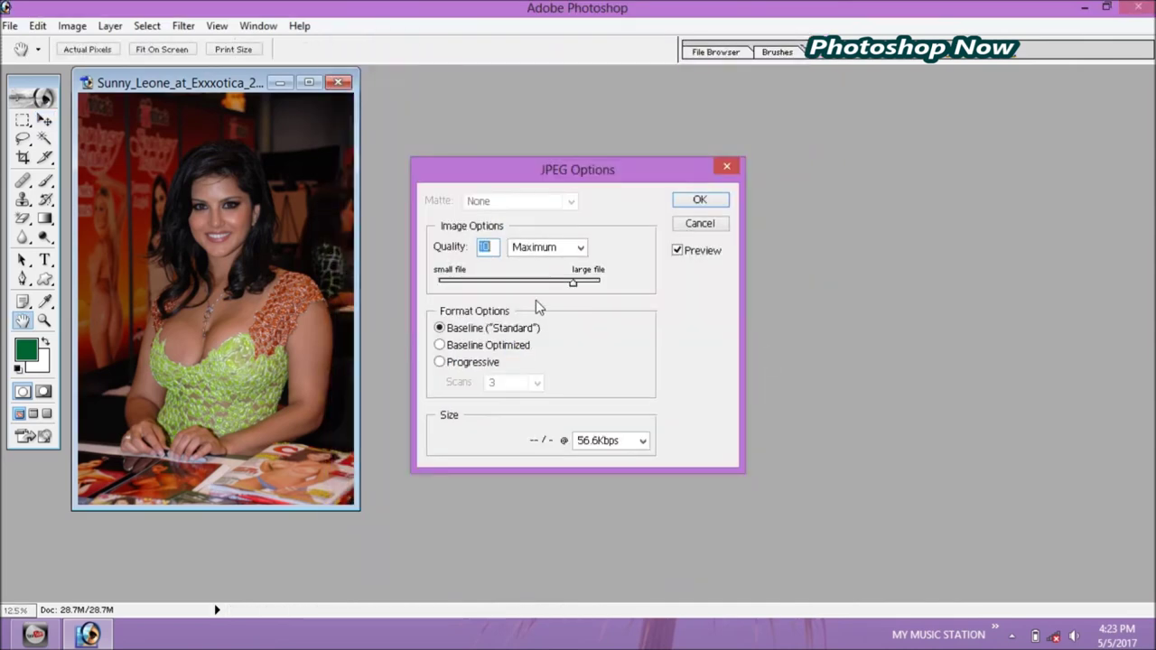
pyautogui.moveTo(573, 283); pyautogui.dragTo(599, 283)
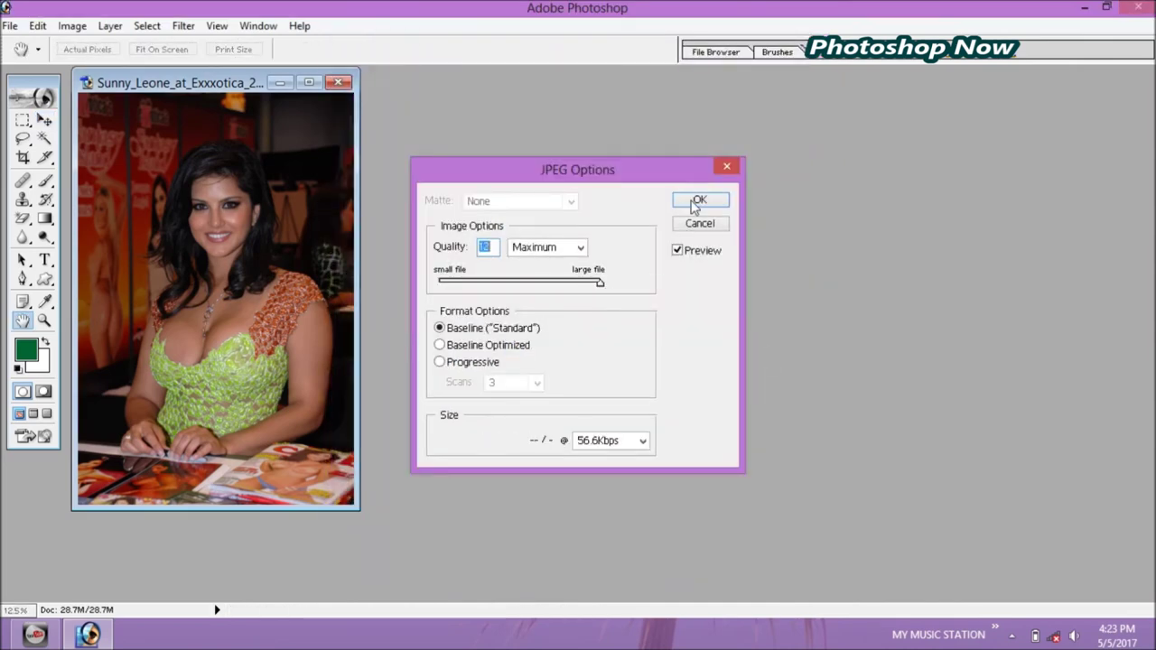
pyautogui.click(697, 202)
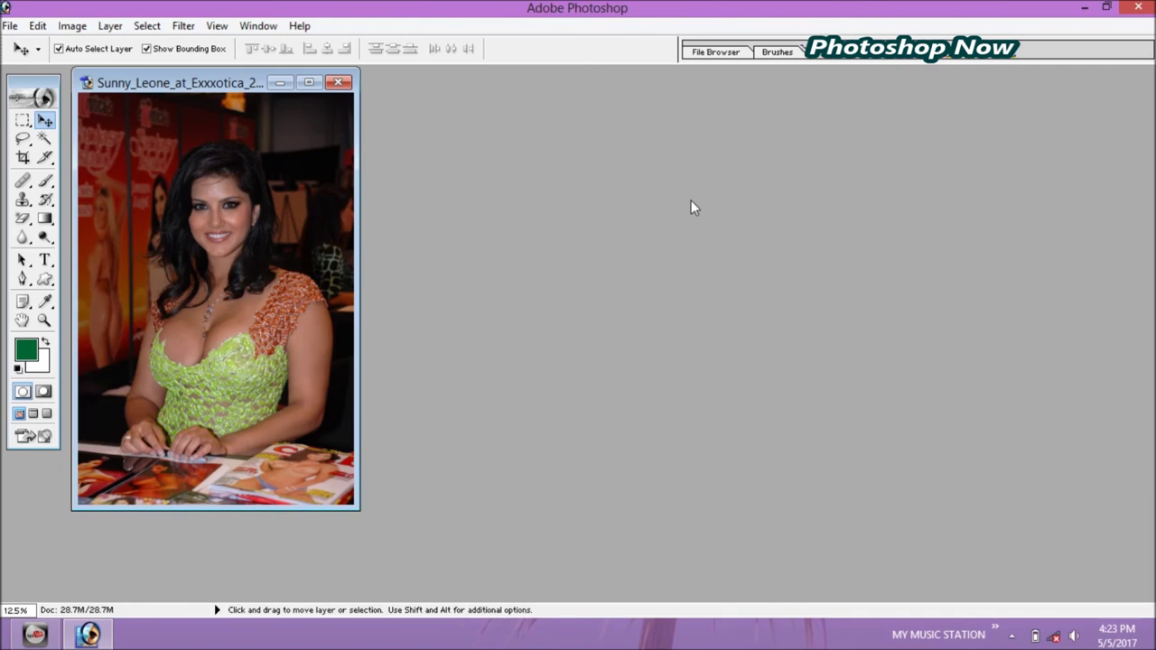
pyautogui.click(1088, 8)
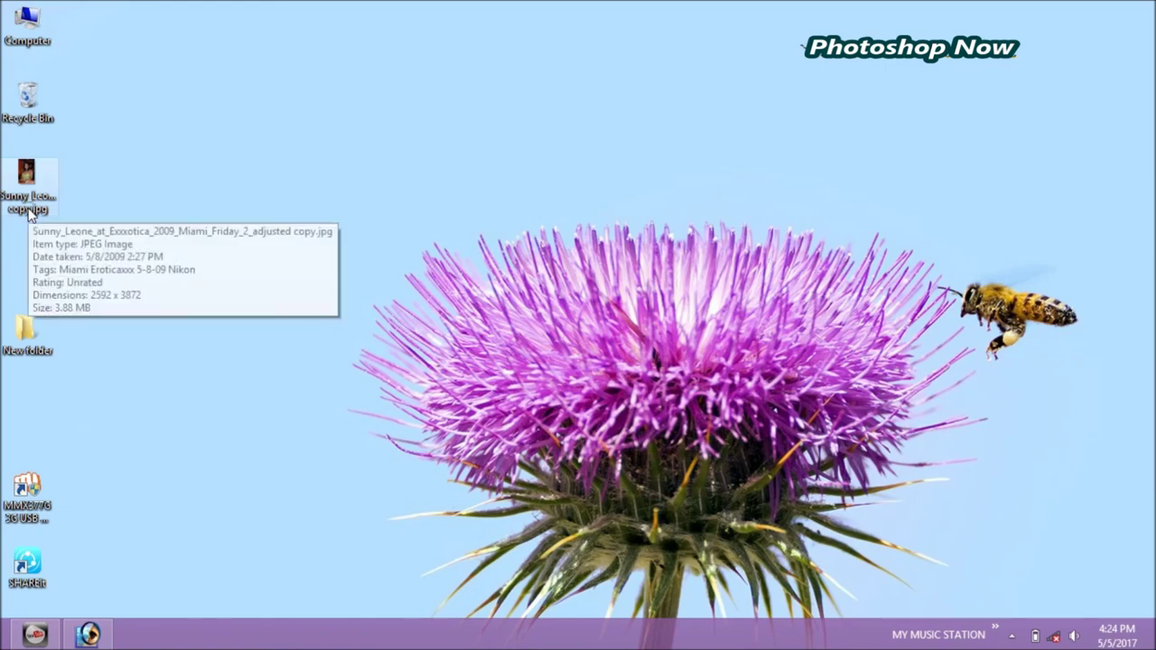
# Open the saved copy.jpg in Windows Photo Gallery and zoom in on the bloated top.
pyautogui.doubleClick(28, 203)
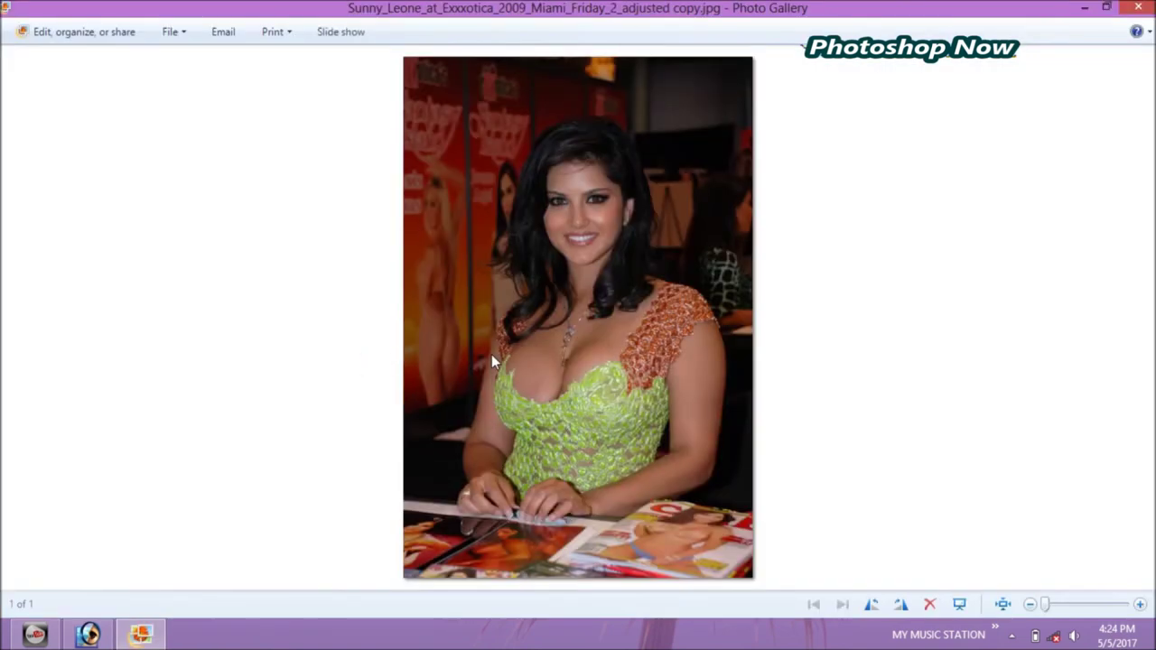
pyautogui.scroll(3, 492, 358)
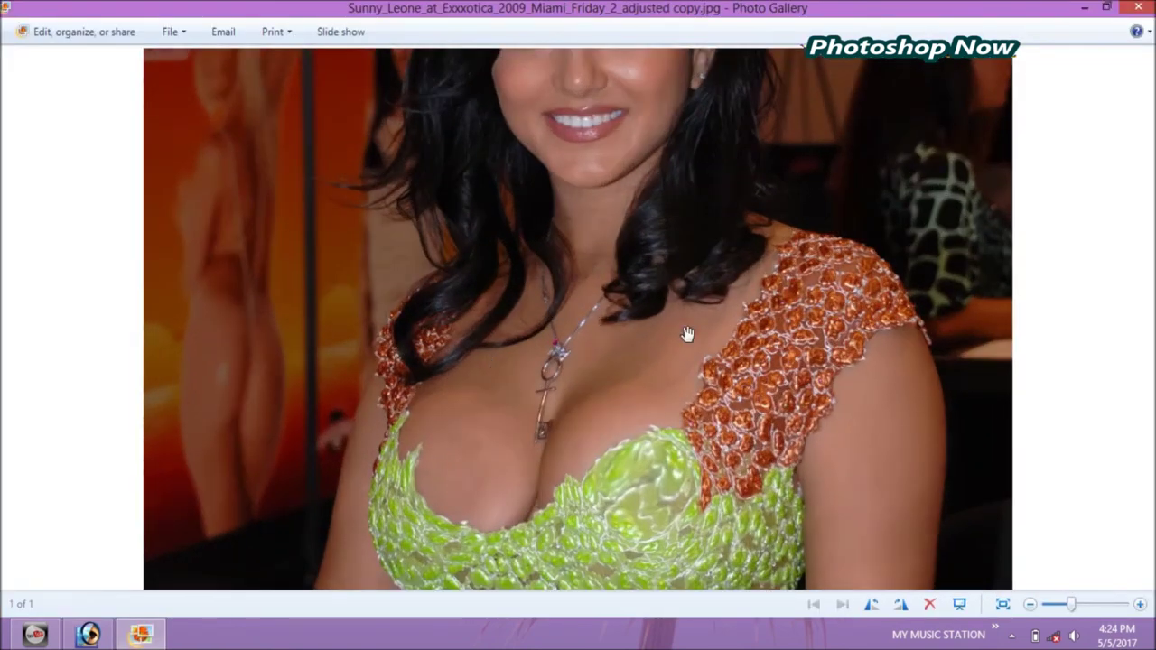
pyautogui.scroll(-2, 778, 313)
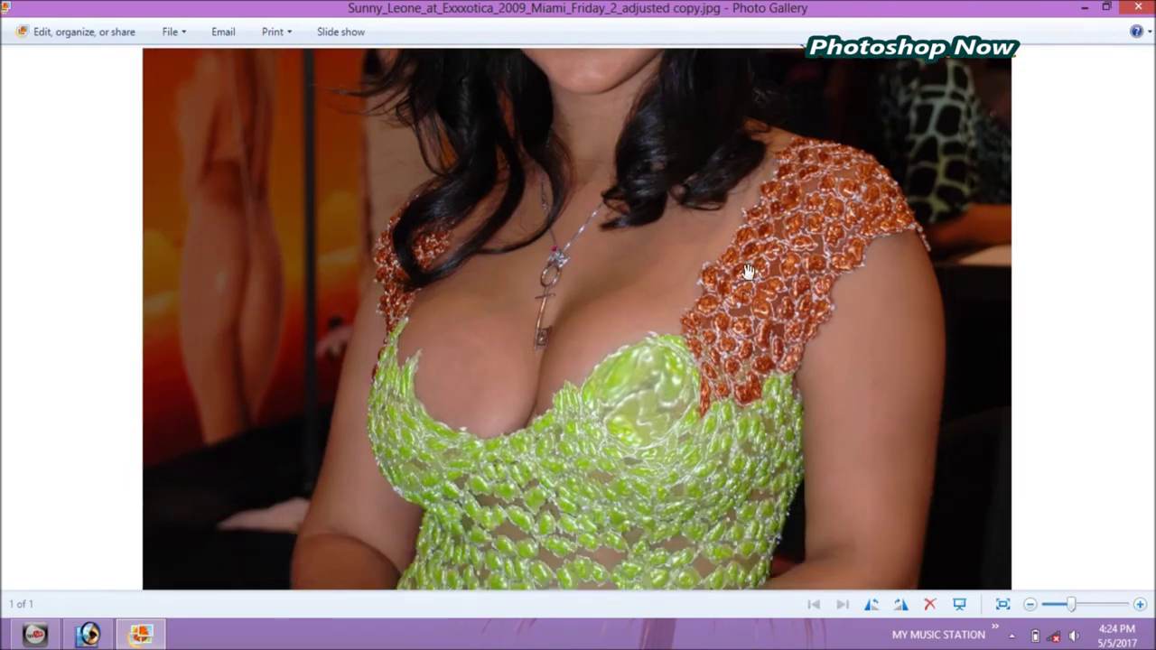
pyautogui.scroll(-2, 747, 271)
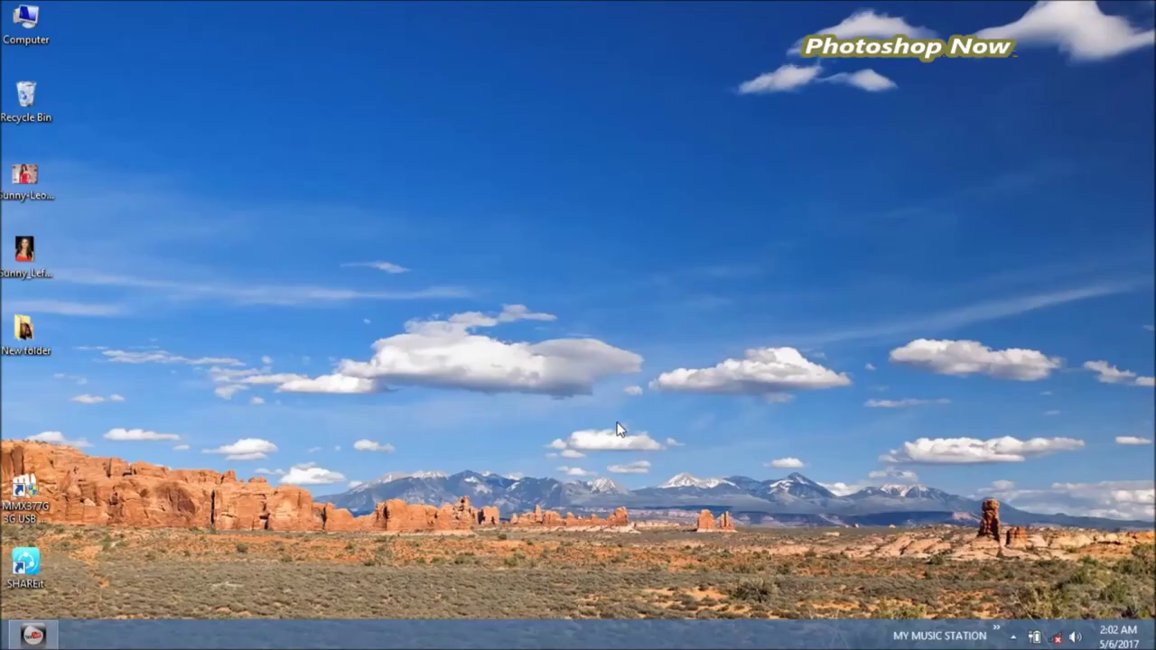